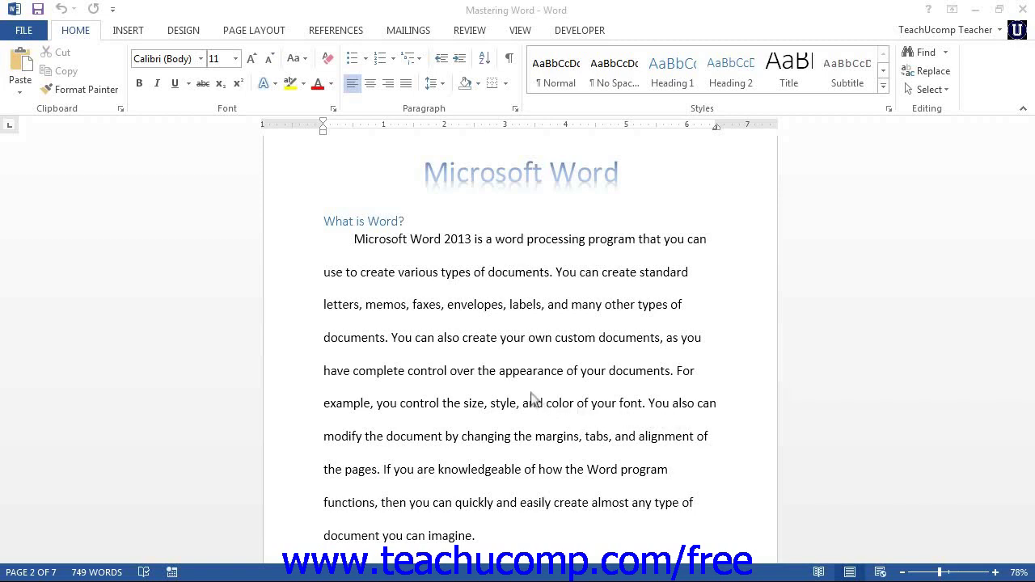
# Step: Open the File backstage view from the 'Mastering Word' document
pyautogui.press('alt')
pyautogui.press('f')
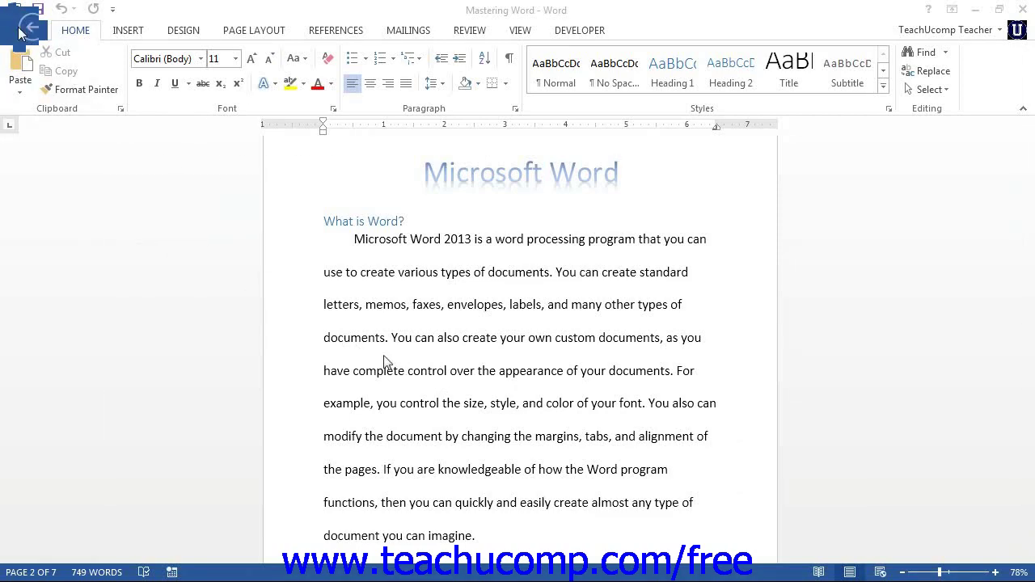
pyautogui.click(24, 30)
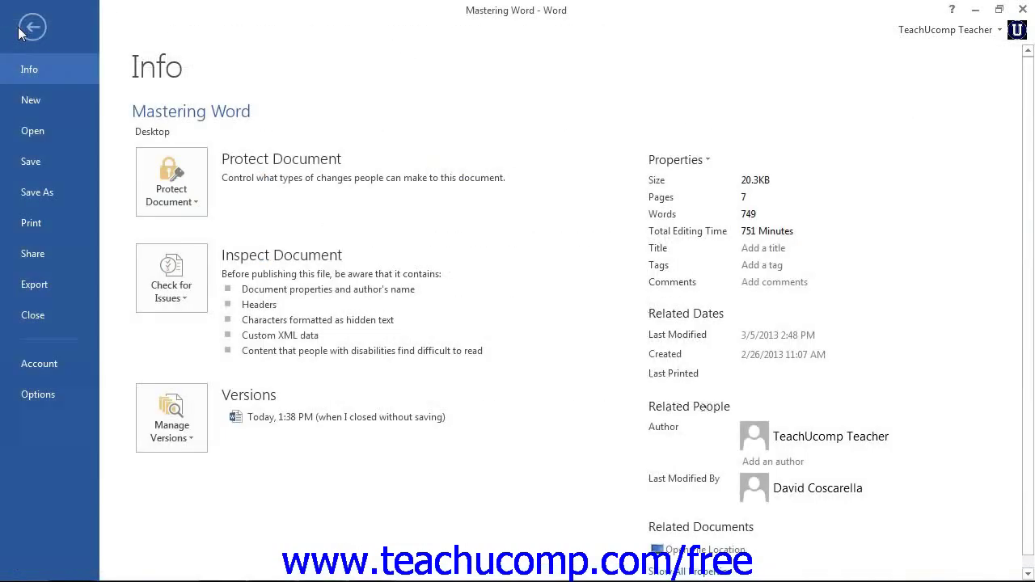
# Step: Open Word Options on its Customize Ribbon page
pyautogui.click(48, 396)
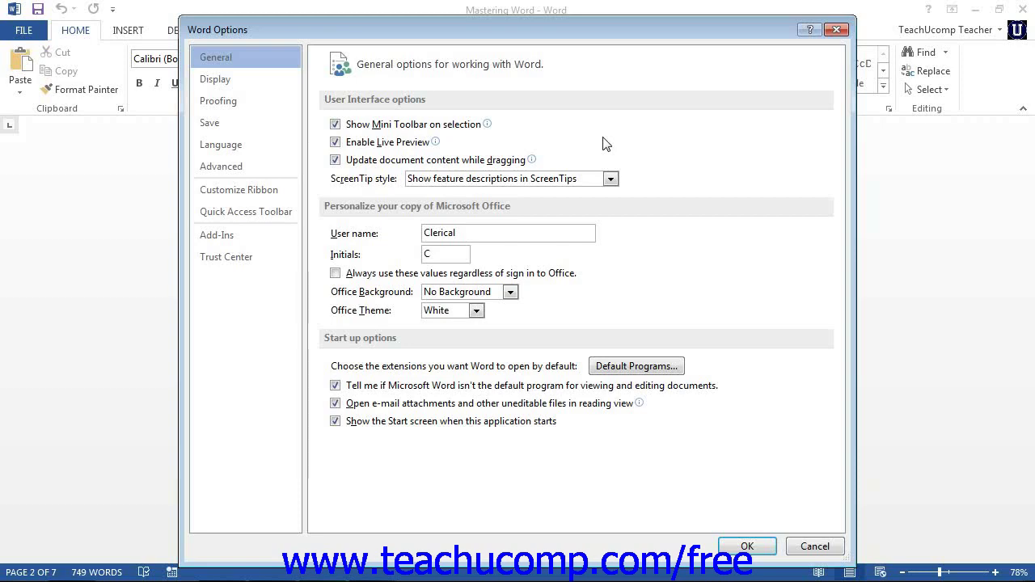
pyautogui.click(267, 189)
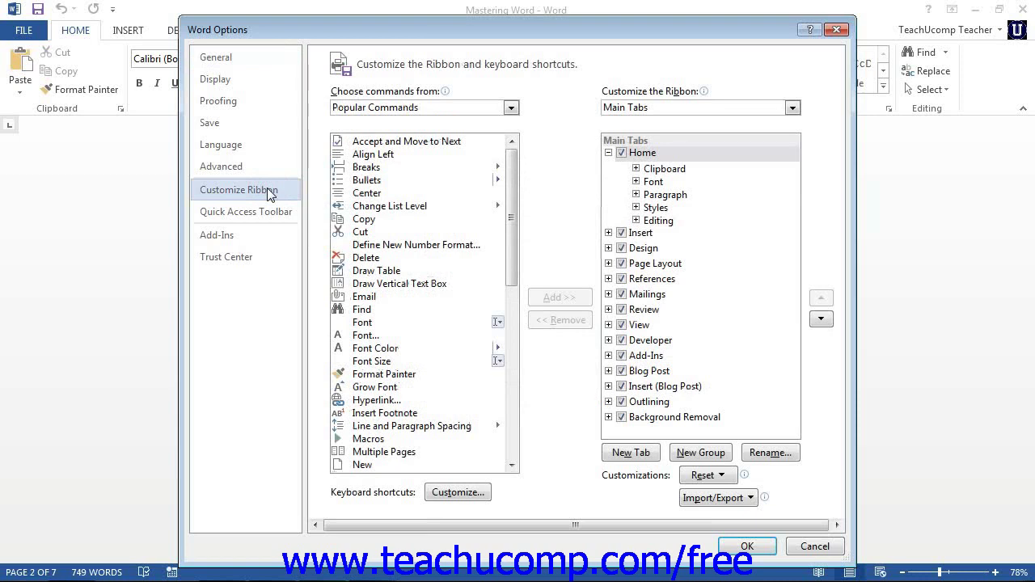
# Step: Set Choose commands from to Macros and keep Customize the Ribbon on Main Tabs
pyautogui.click(513, 108)
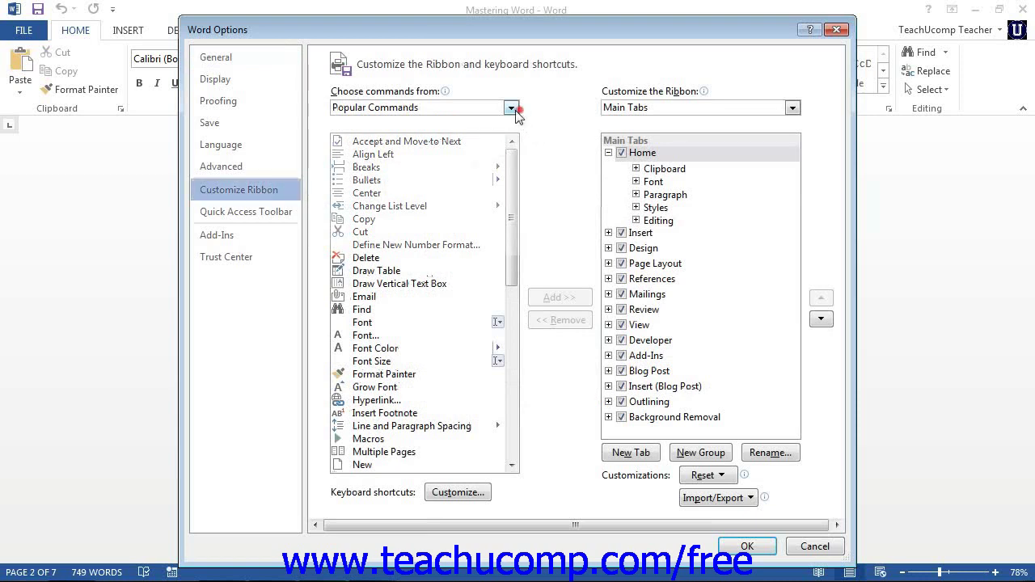
pyautogui.click(473, 167)
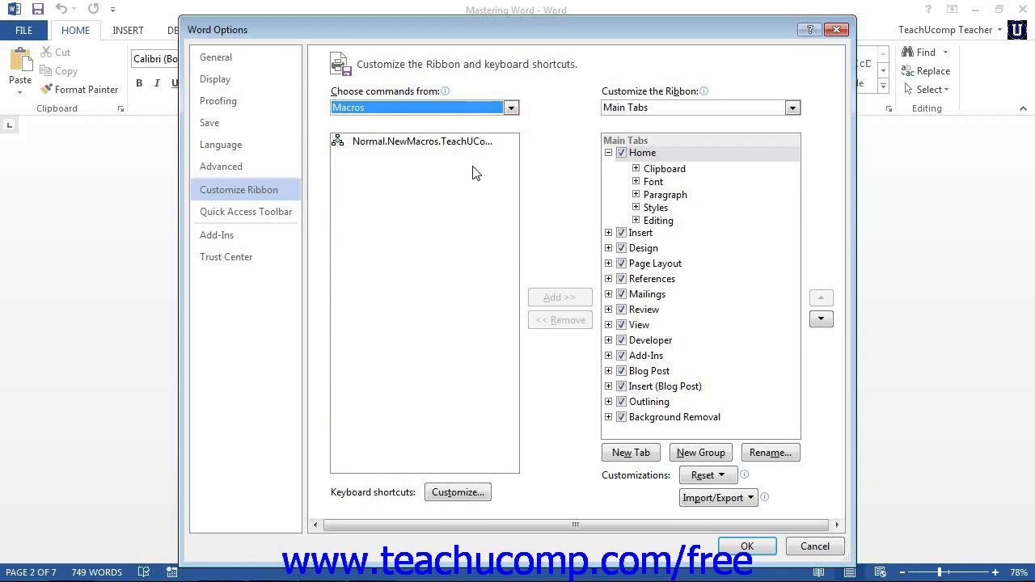
pyautogui.click(792, 107)
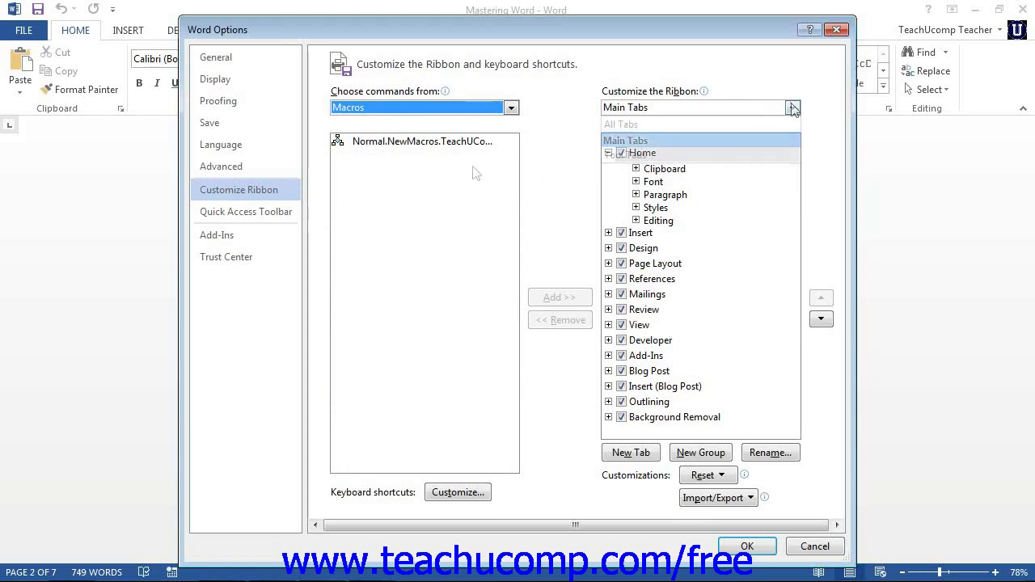
pyautogui.click(733, 140)
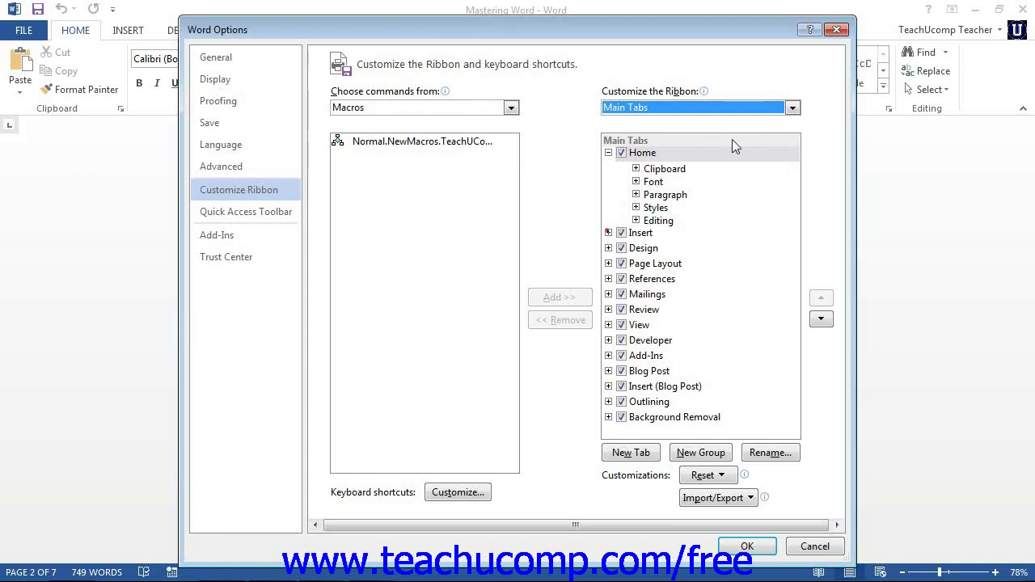
pyautogui.click(608, 233)
# Step: Create a 'New Group (Custom)' under the Home tab, below Editing
pyautogui.click(608, 233)
pyautogui.click(608, 248)
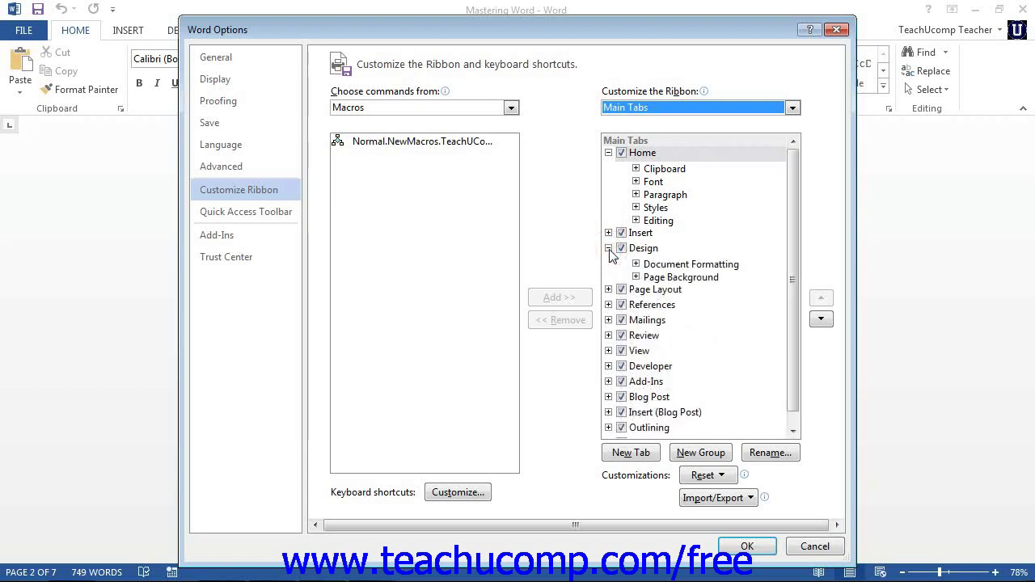
pyautogui.click(609, 248)
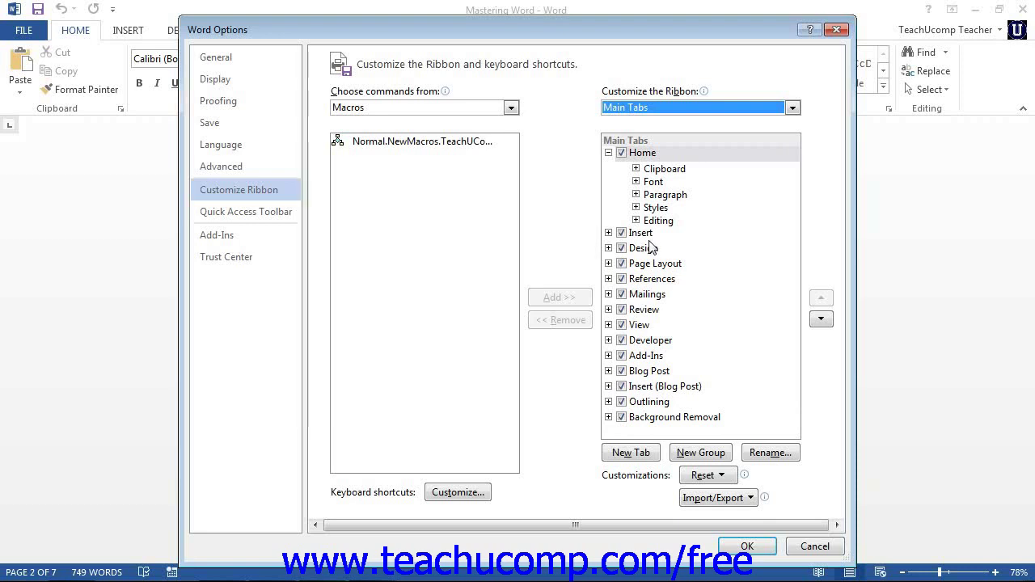
pyautogui.click(662, 153)
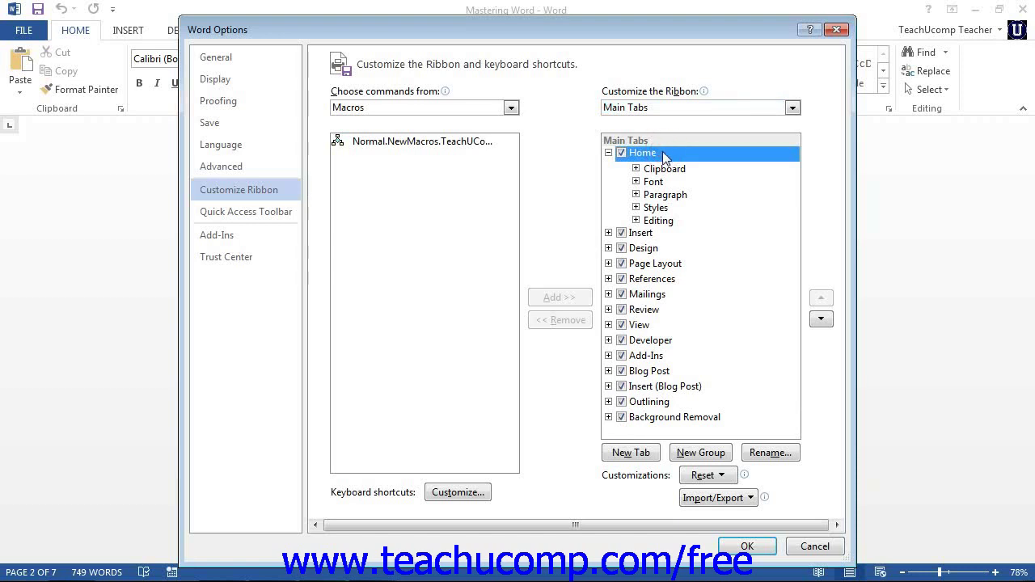
pyautogui.click(700, 453)
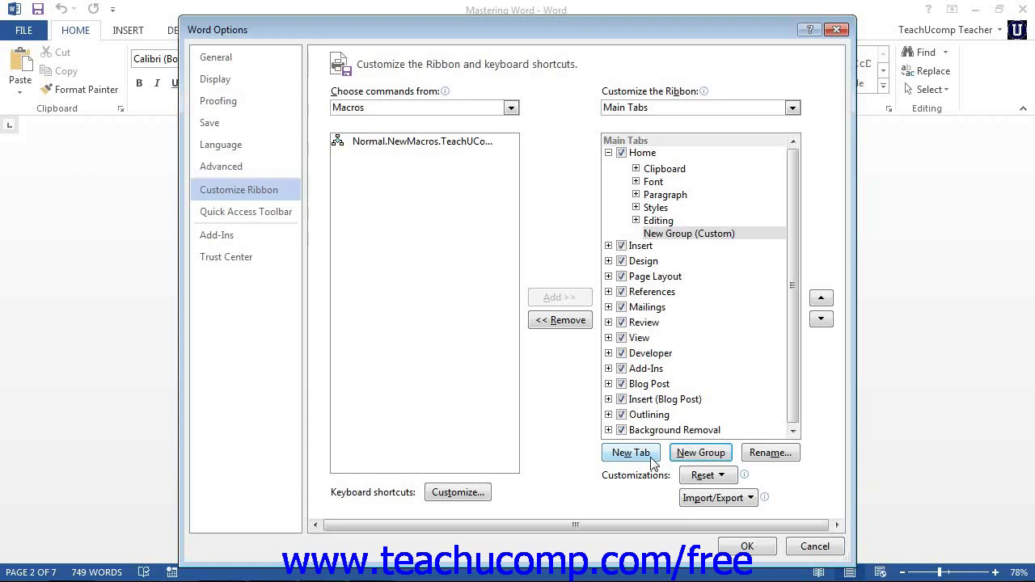
# Step: Add the Normal.NewMacros TeachUComp macro into Home's New Group (Custom)
pyautogui.click(694, 234)
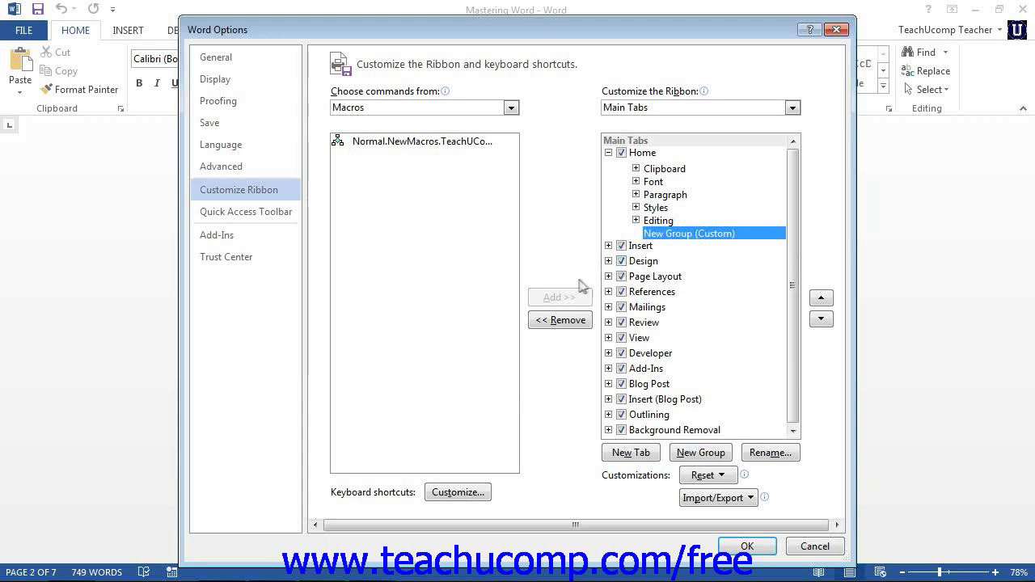
pyautogui.click(453, 142)
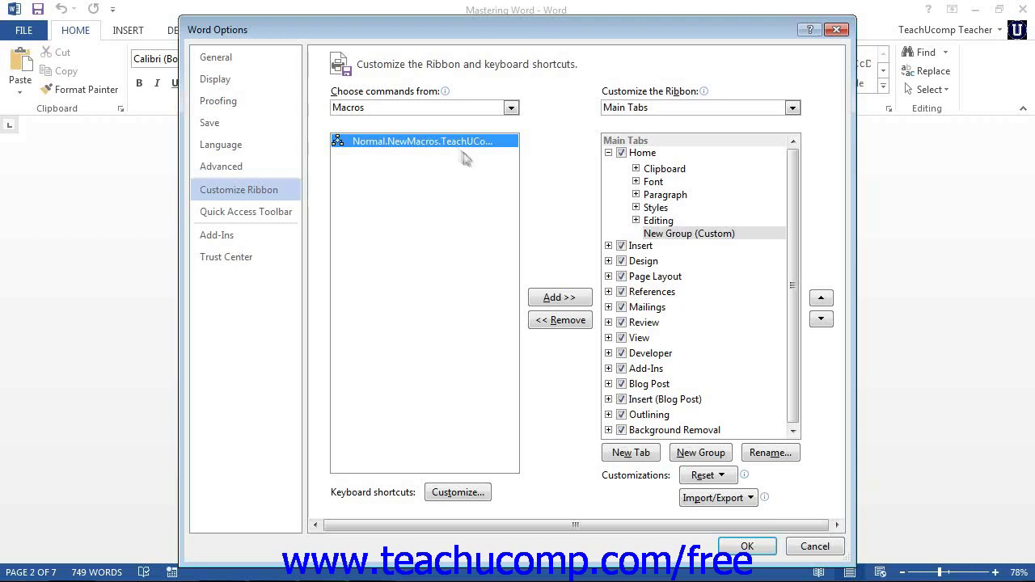
pyautogui.click(557, 298)
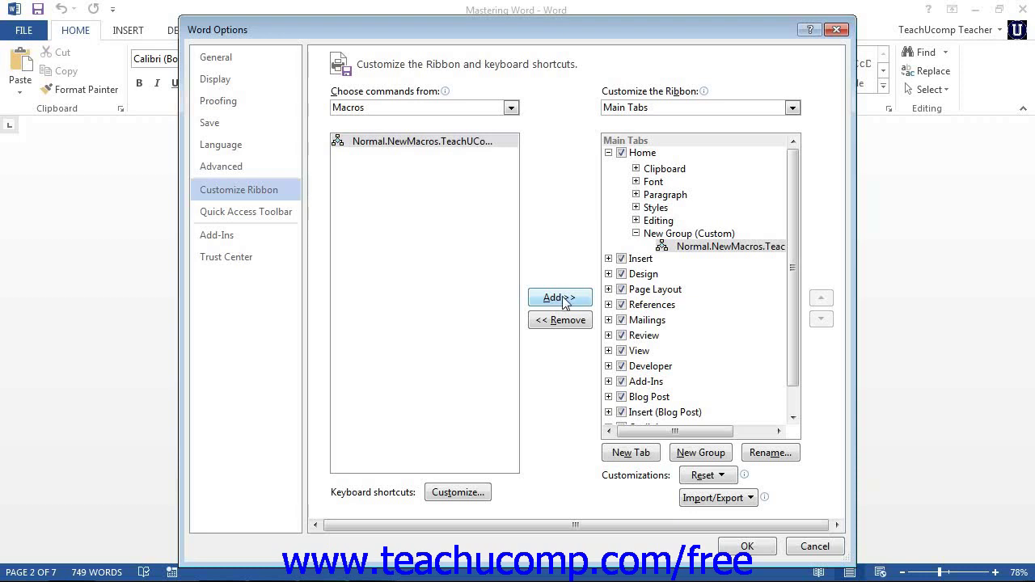
pyautogui.click(712, 246)
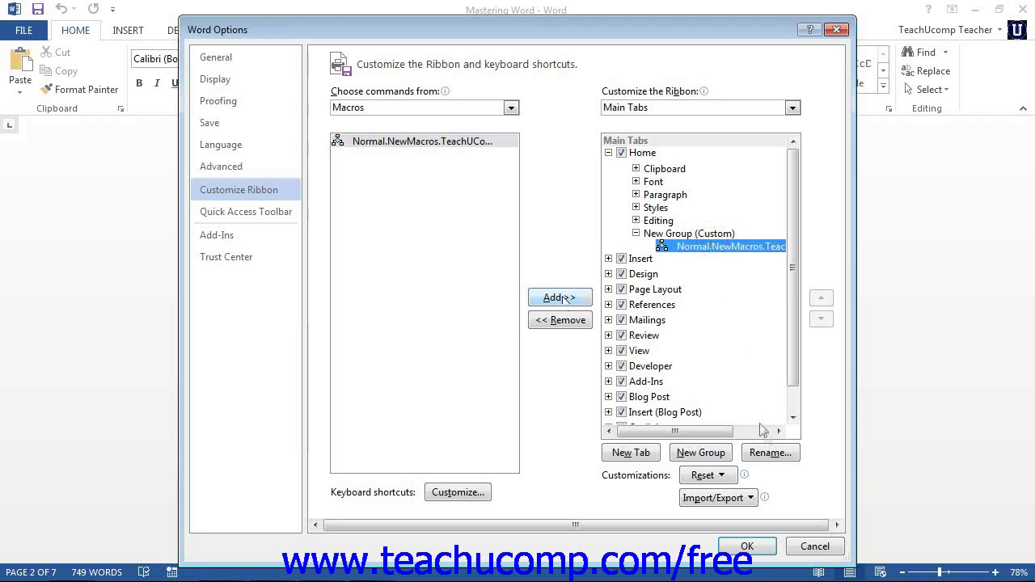
pyautogui.click(773, 455)
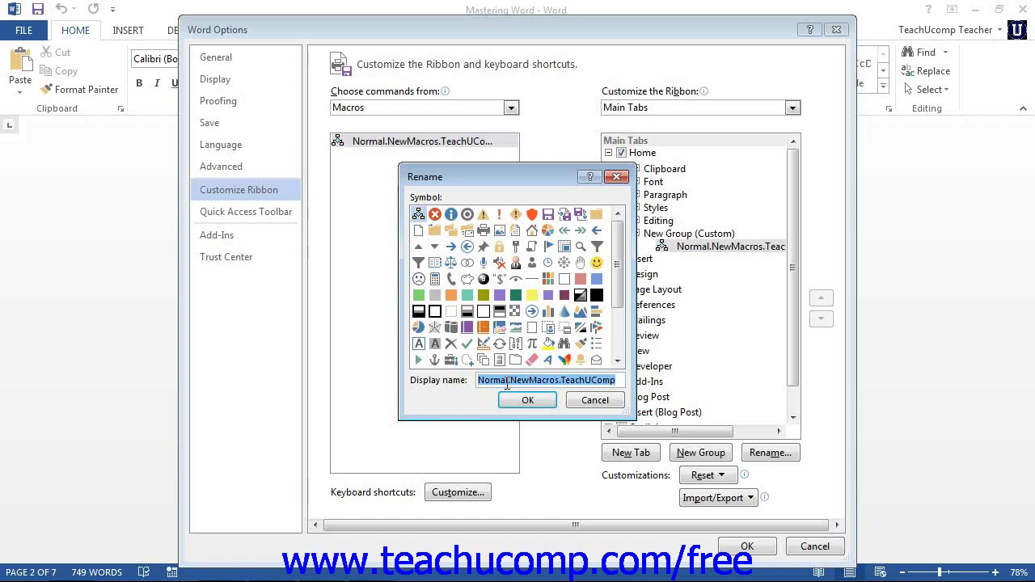
pyautogui.click(553, 402)
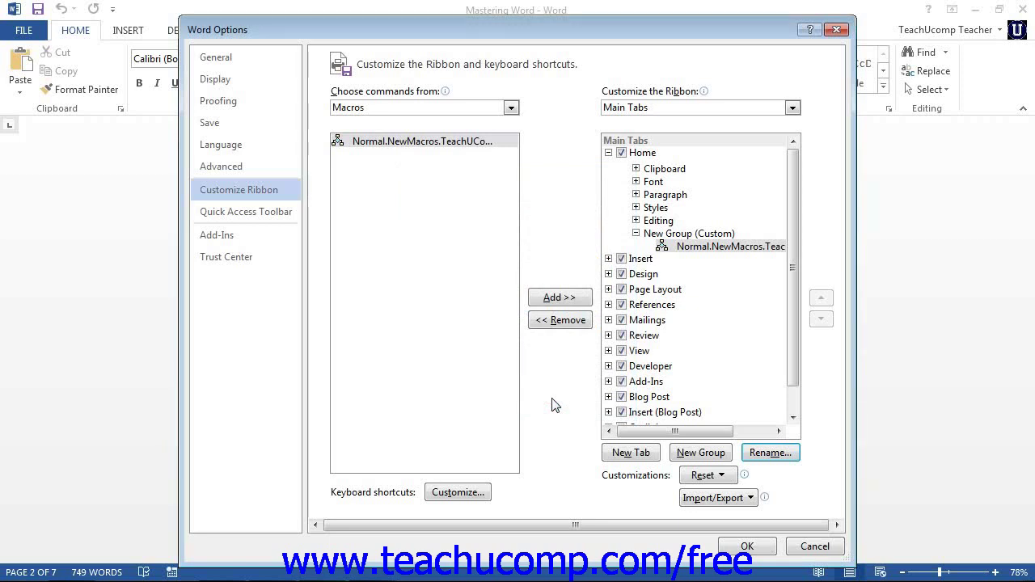
pyautogui.click(701, 478)
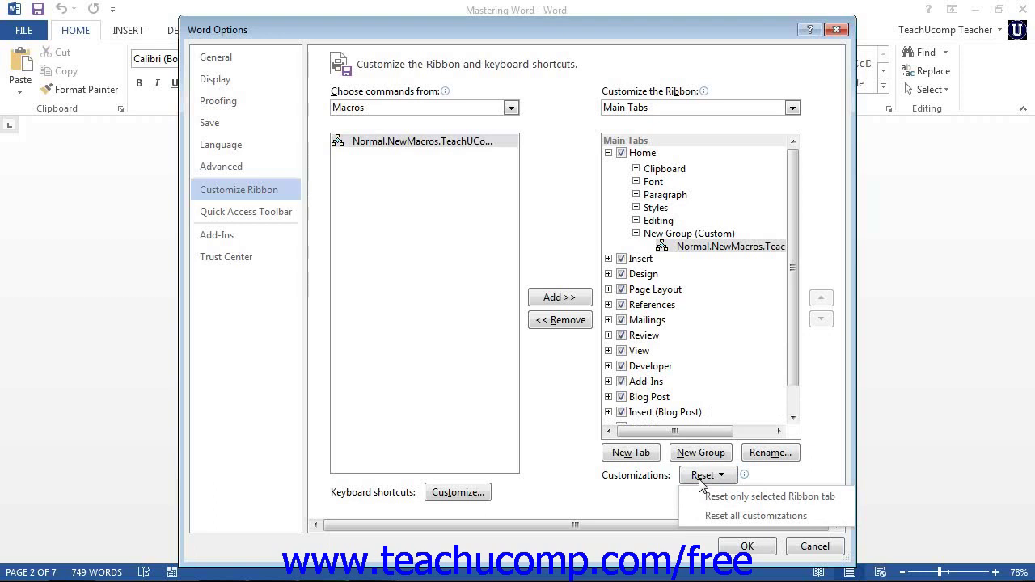
pyautogui.click(700, 479)
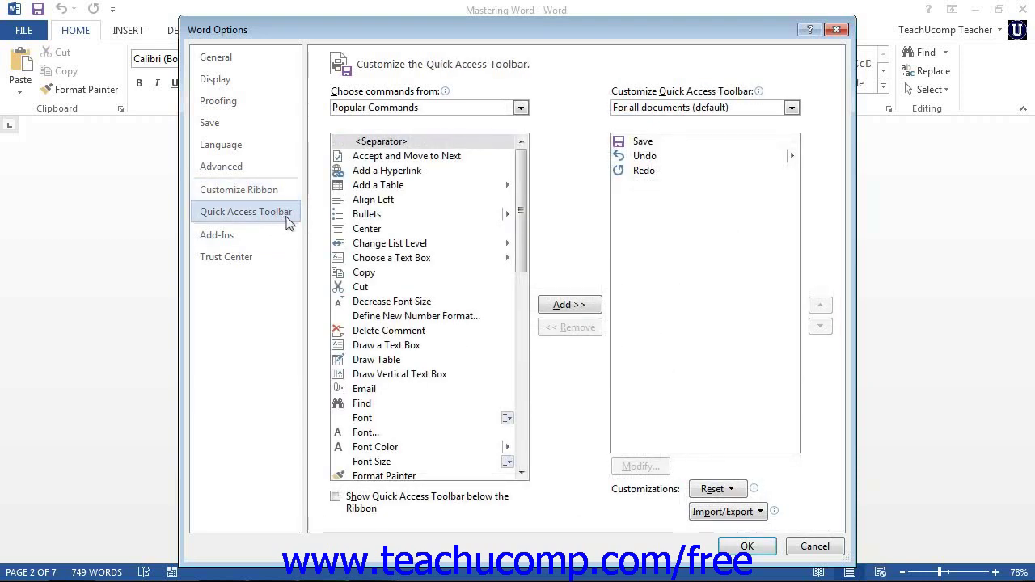
# Step: On the Quick Access Toolbar page, list Macros and select Normal.NewMacros.TeachUComp
pyautogui.click(520, 107)
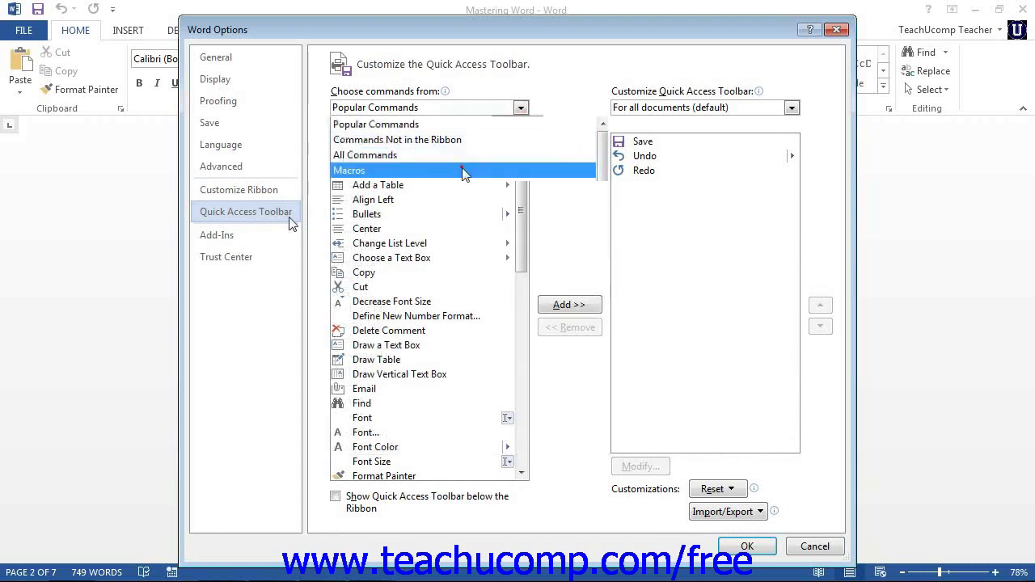
pyautogui.click(467, 170)
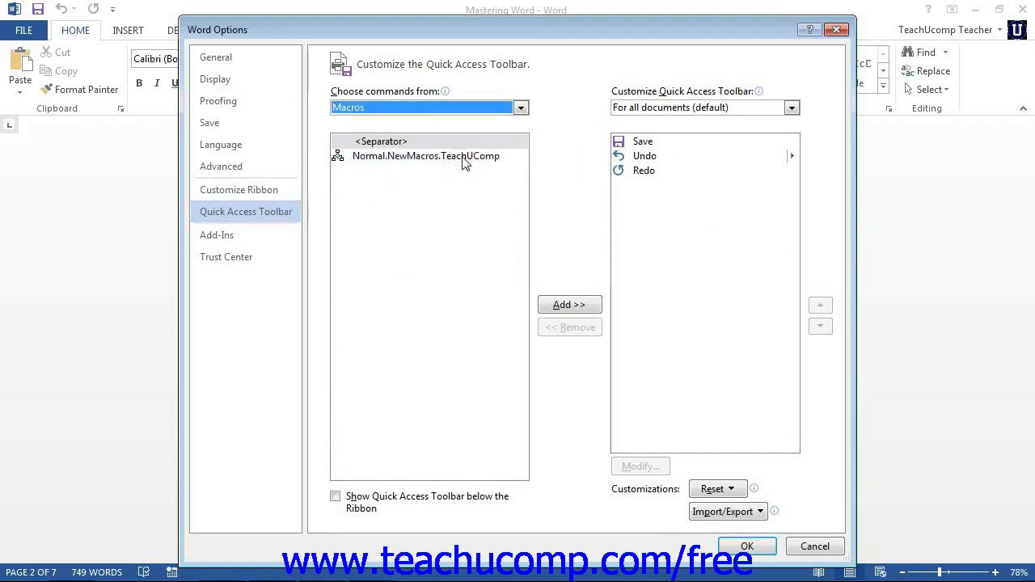
pyautogui.click(463, 160)
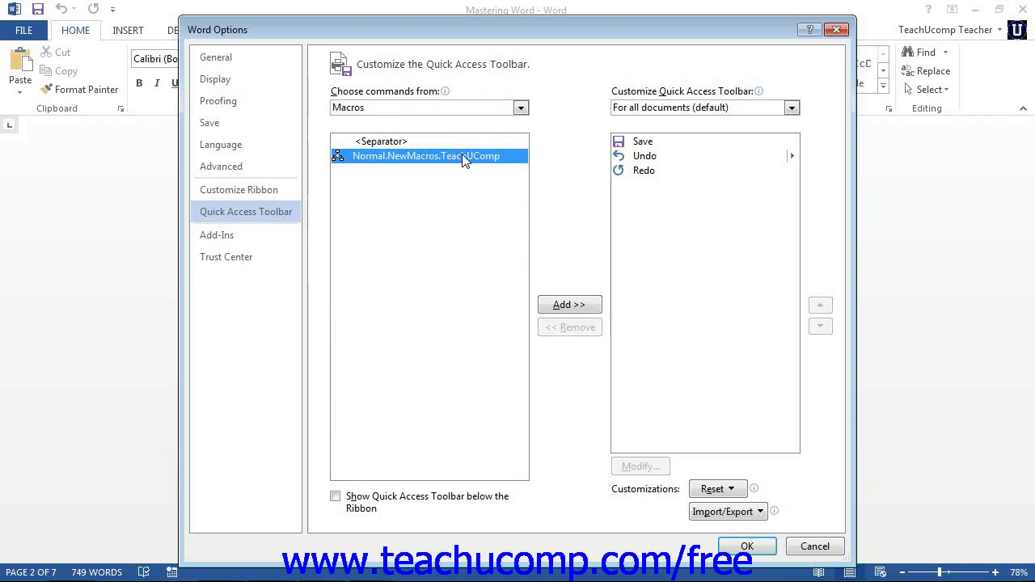
# Step: Add TeachUComp to the Quick Access Toolbar, leaving it last after Save, Undo and Redo
pyautogui.click(567, 306)
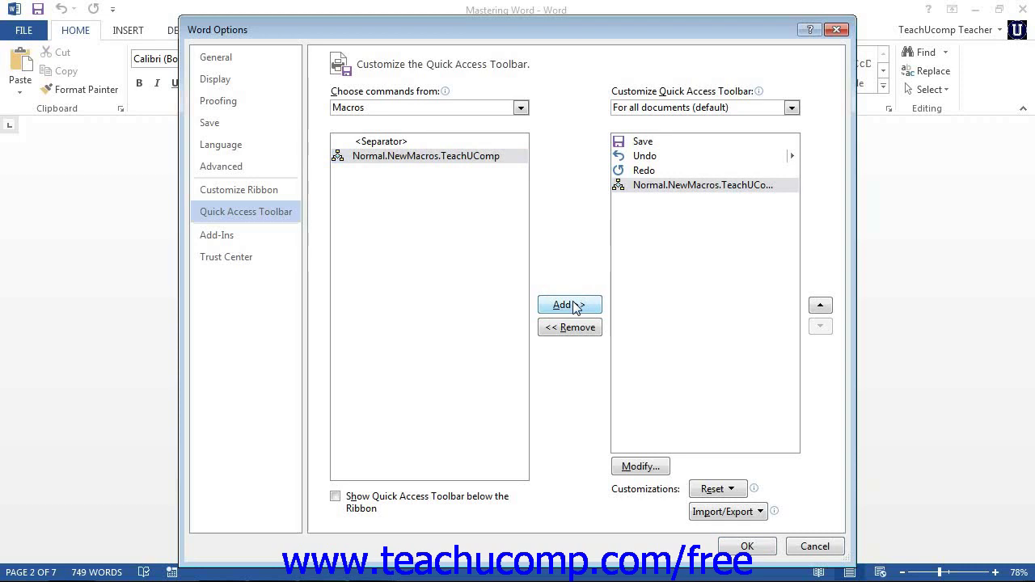
pyautogui.click(675, 185)
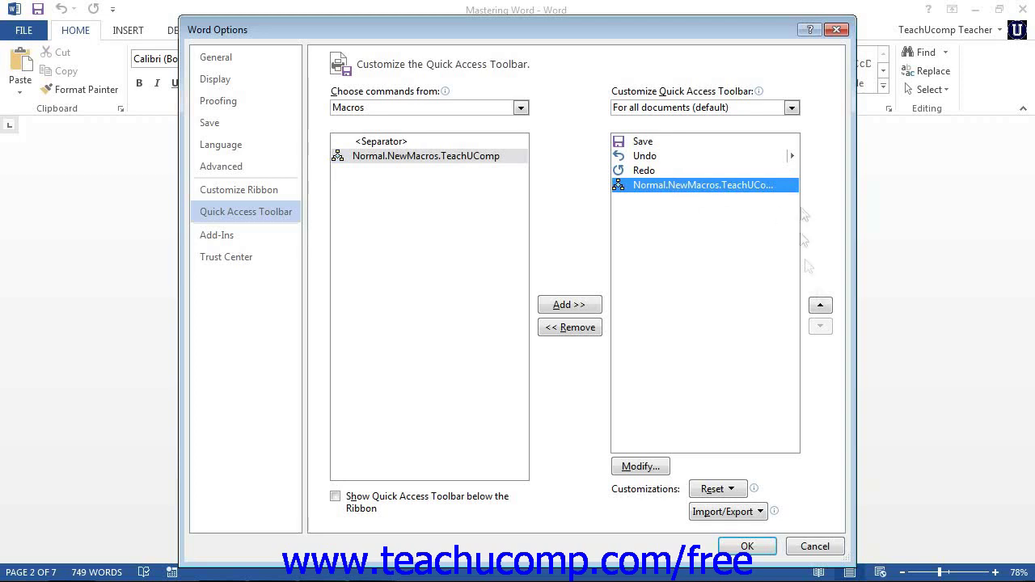
pyautogui.click(820, 305)
pyautogui.click(820, 305)
pyautogui.click(821, 327)
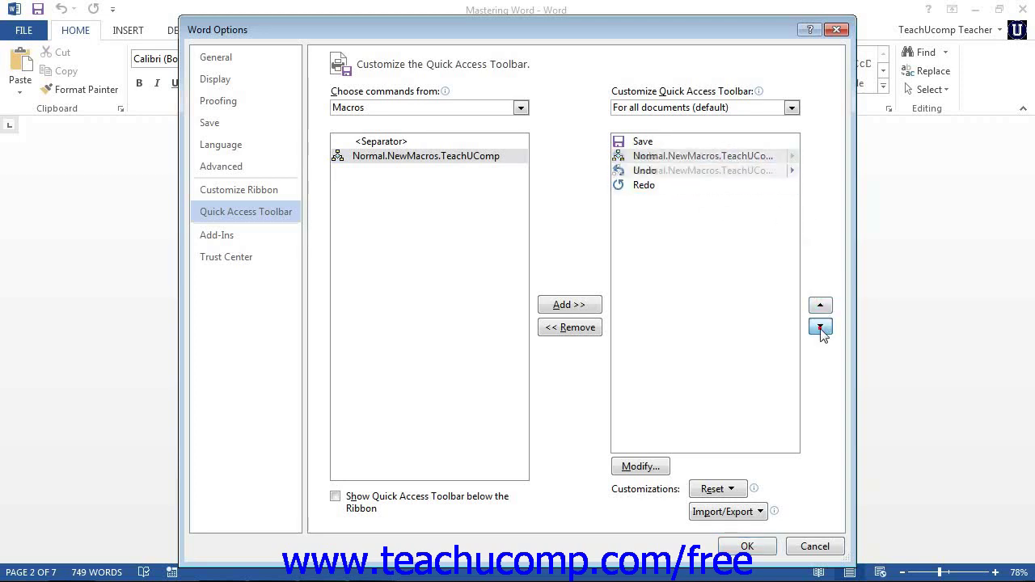
pyautogui.click(820, 327)
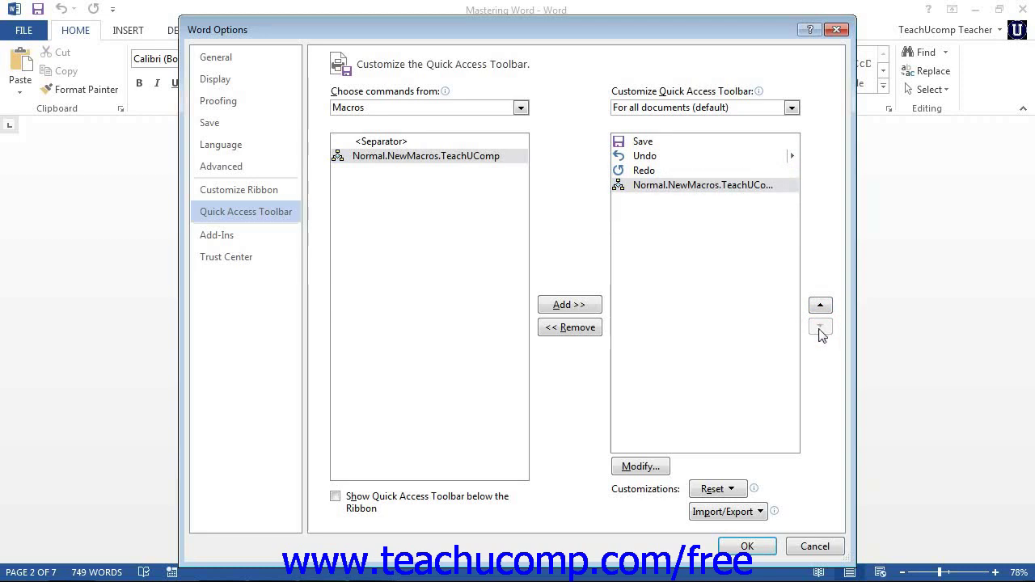
pyautogui.click(710, 188)
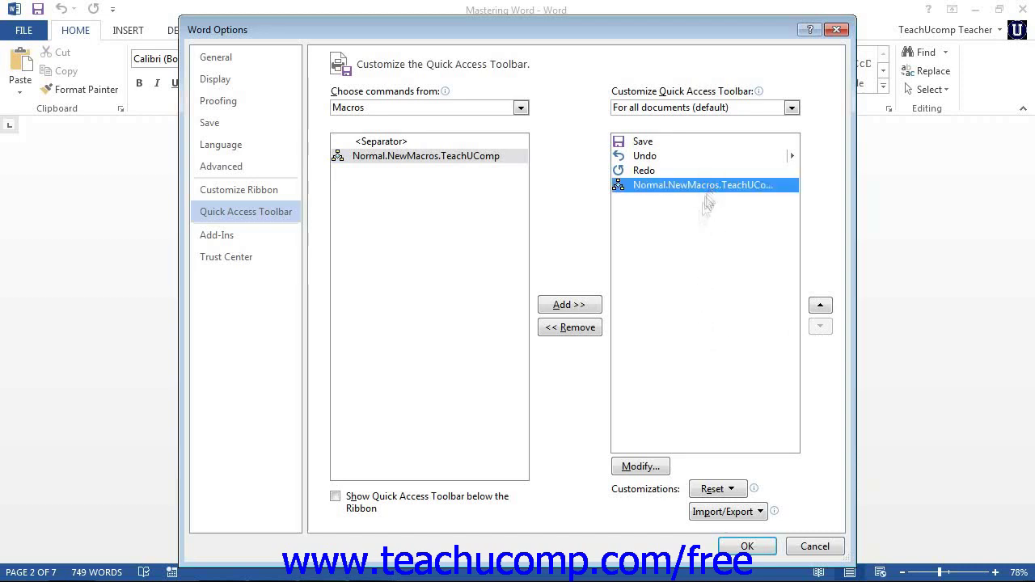
# Step: Give the toolbar entry the first macro symbol with its full name, then return to Customize Ribbon
pyautogui.click(640, 467)
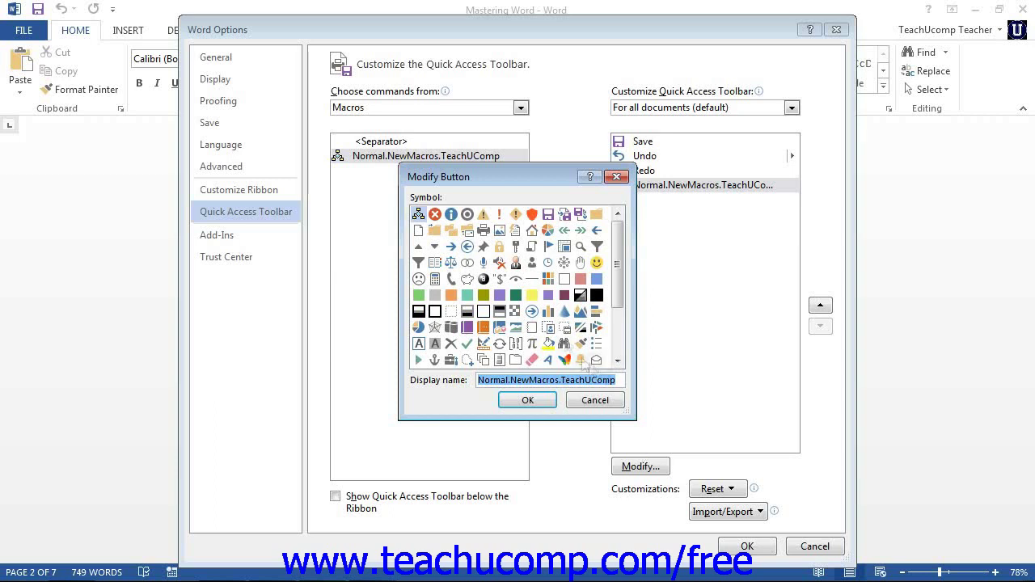
pyautogui.click(417, 214)
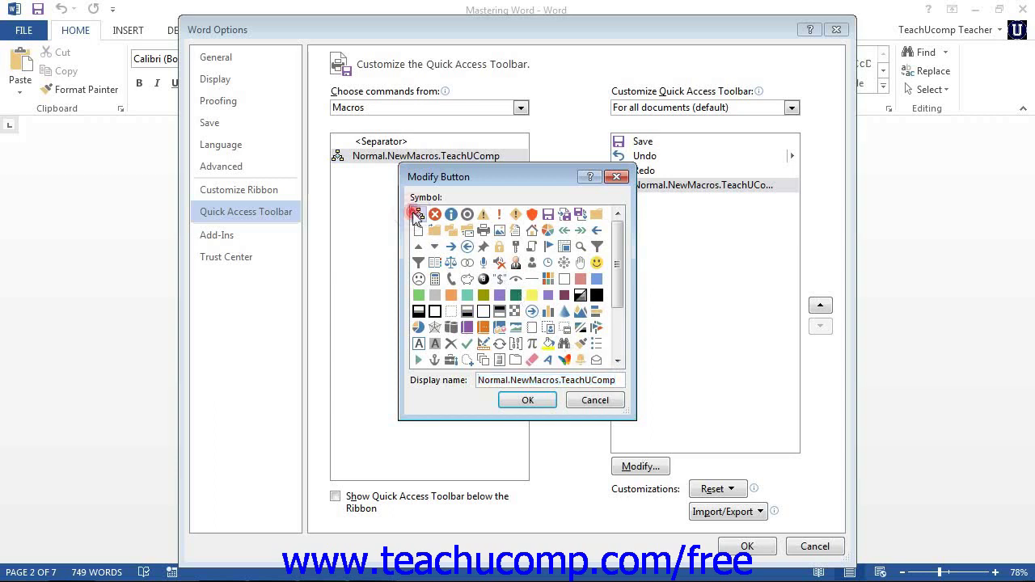
pyautogui.click(534, 400)
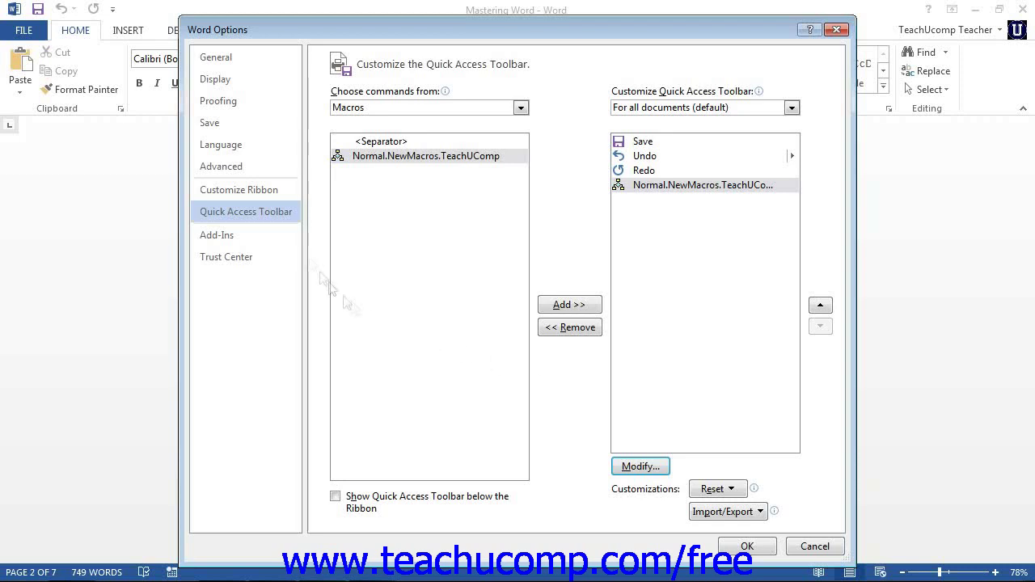
pyautogui.click(274, 189)
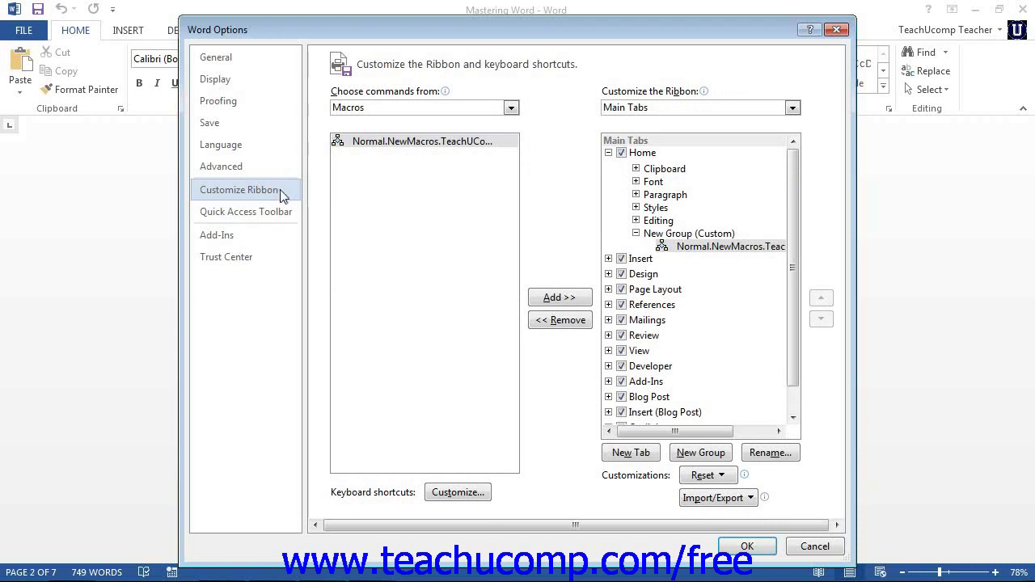
# Step: Open the Customize Keyboard dialog for keyboard shortcuts
pyautogui.click(437, 496)
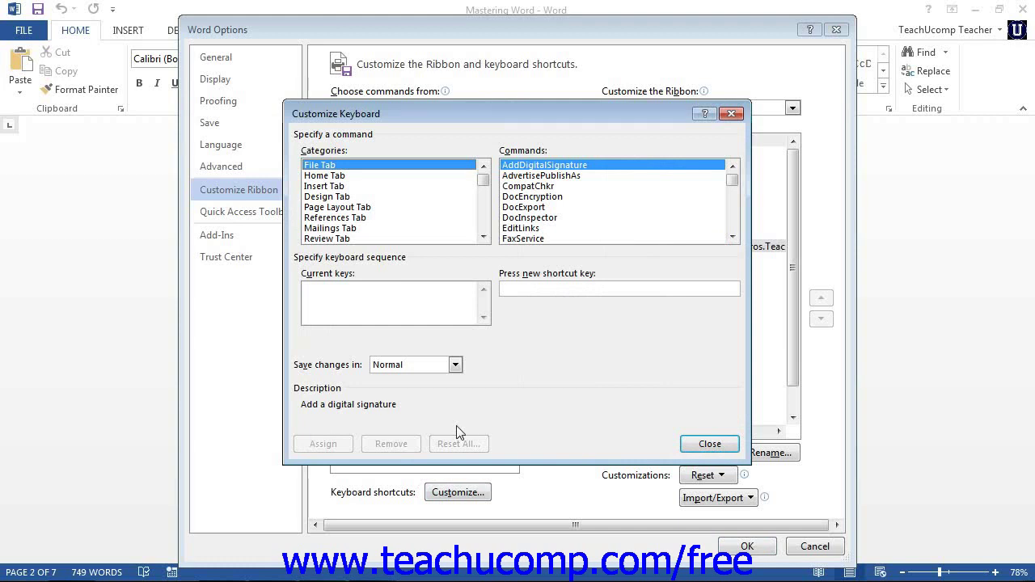
# Step: In Customize Keyboard, select the Macros category and the TeachUComp macro
pyautogui.moveTo(488, 187); pyautogui.dragTo(492, 225)
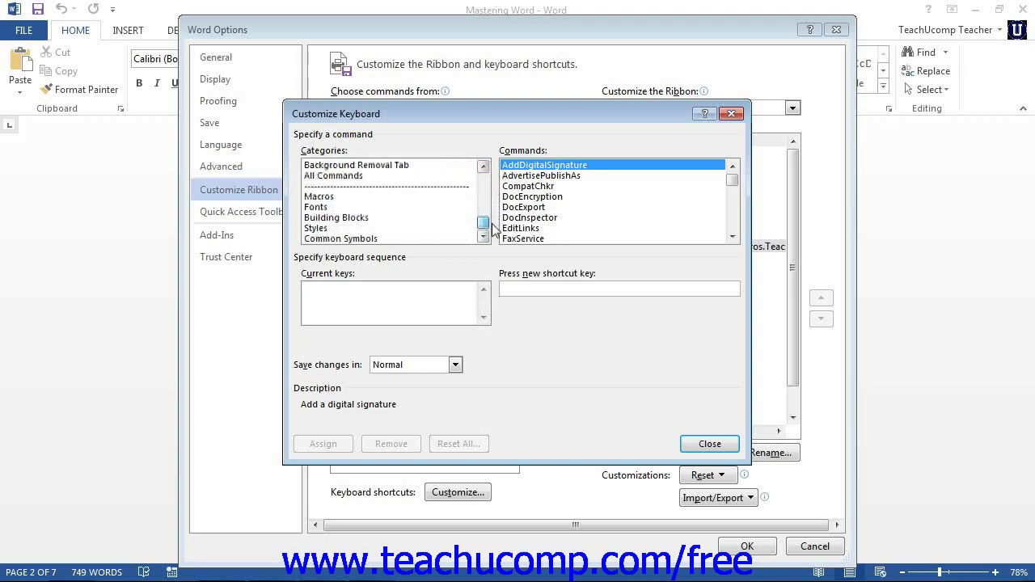
pyautogui.click(403, 197)
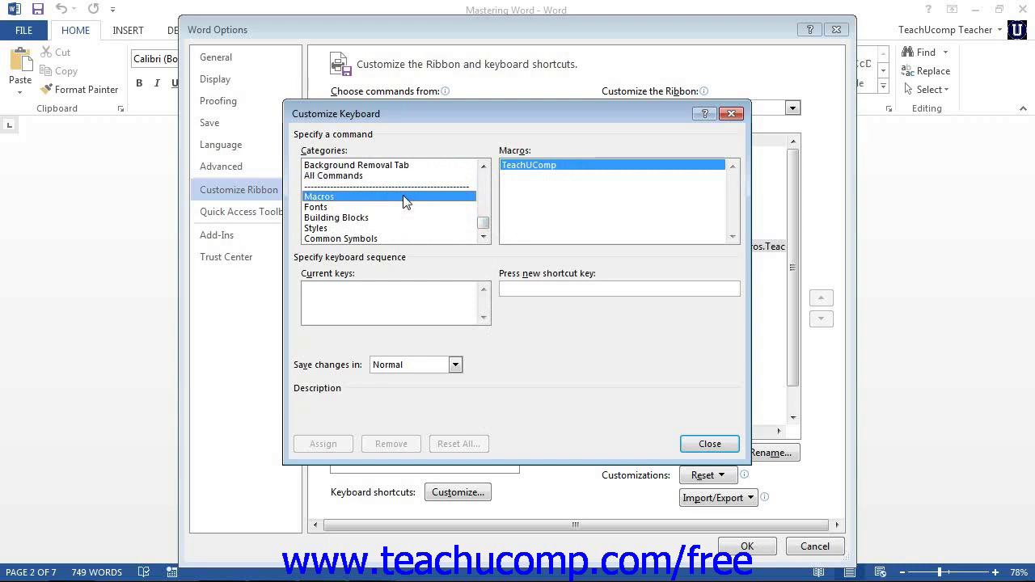
pyautogui.click(534, 165)
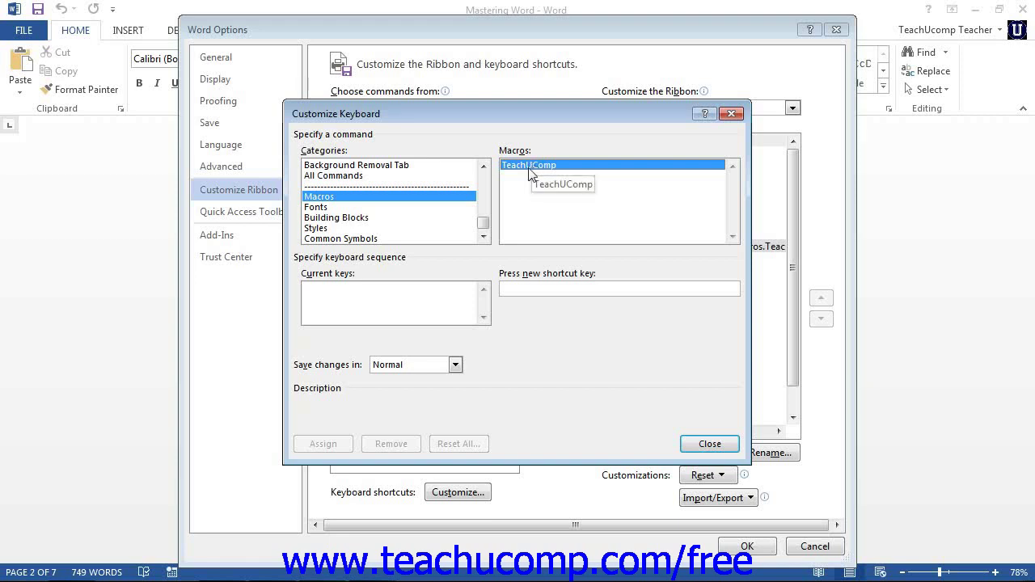
# Step: Assign the Alt+Shift+B keyboard shortcut to the TeachUComp macro and close the Customize Keyboard dialog
pyautogui.click(543, 289)
pyautogui.hotkey('alt', 'shift', '3')
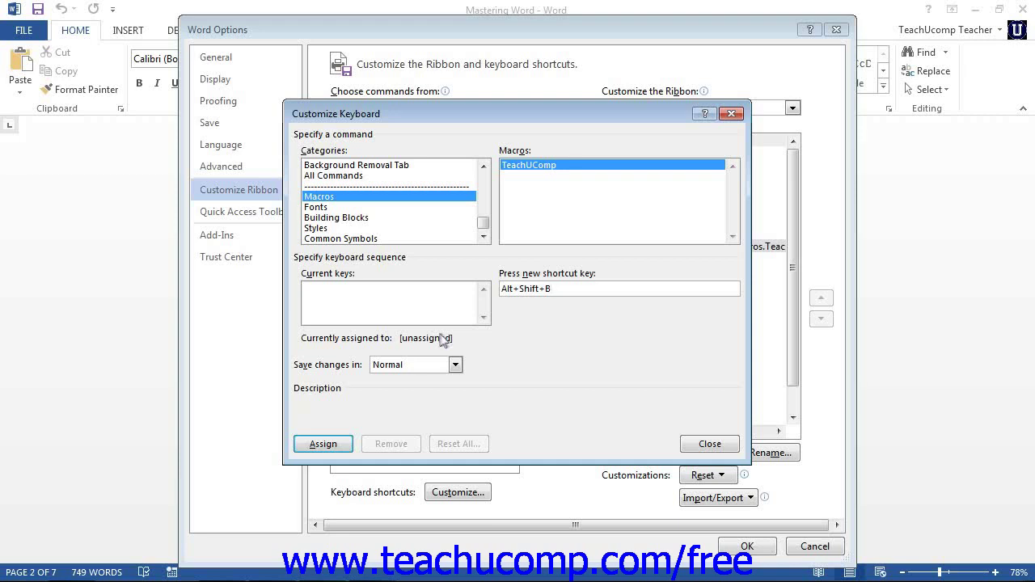
pyautogui.click(334, 445)
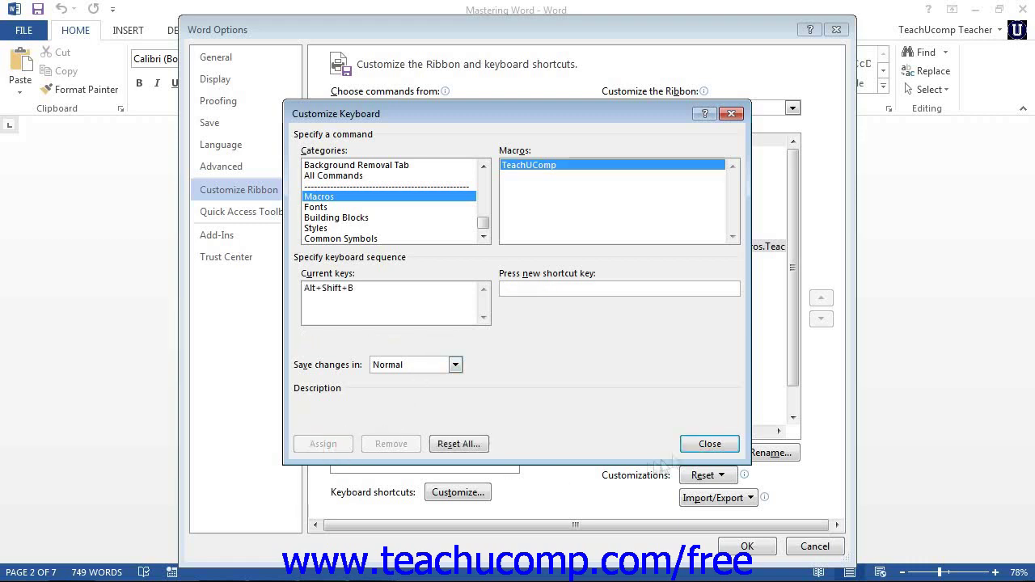
pyautogui.click(709, 442)
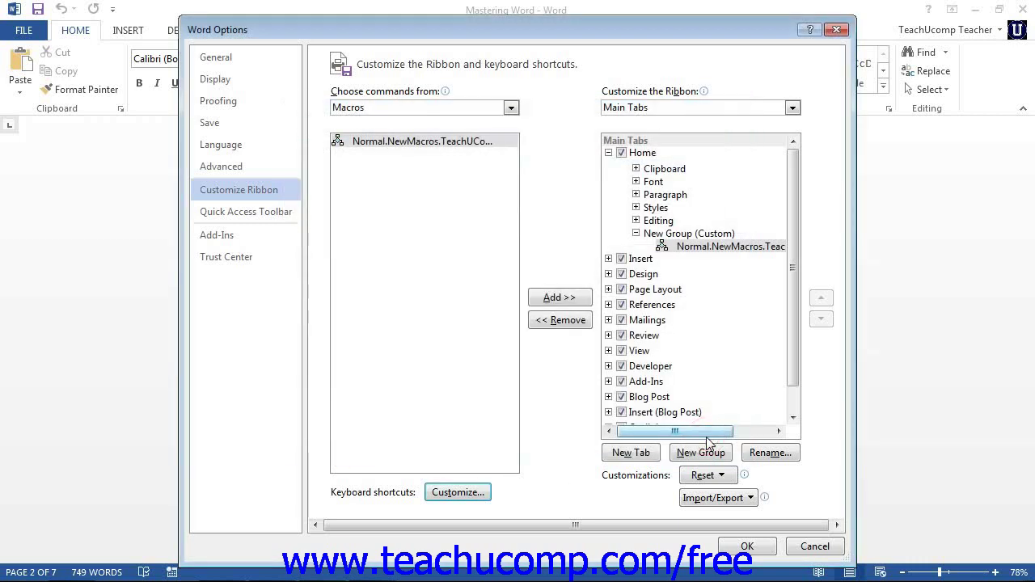